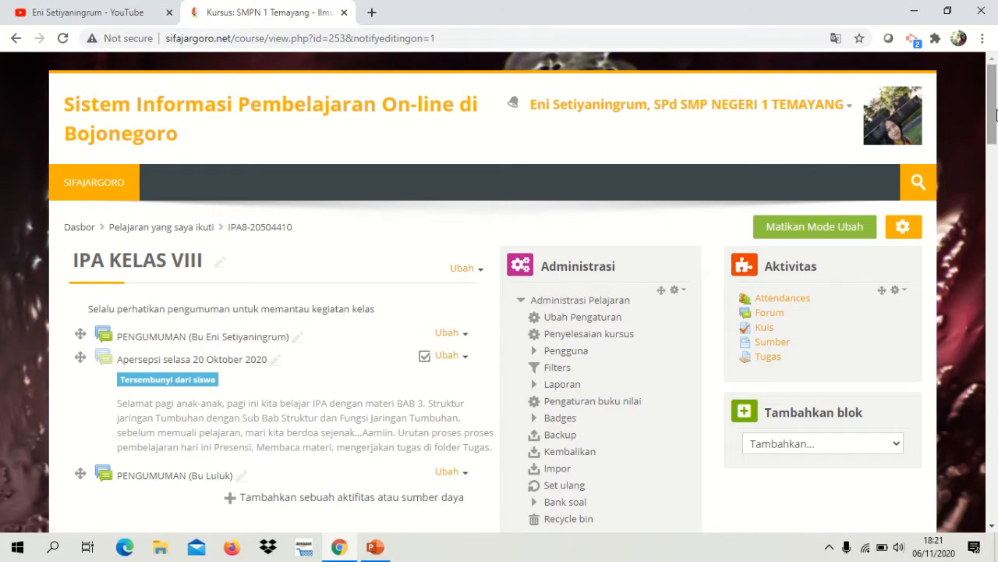
Step: Open the IPA KELAS VIII course's question bank and review the questions in the Bab 1. GerakBenda dan MH category
scroll(996, 115, "down", 1)
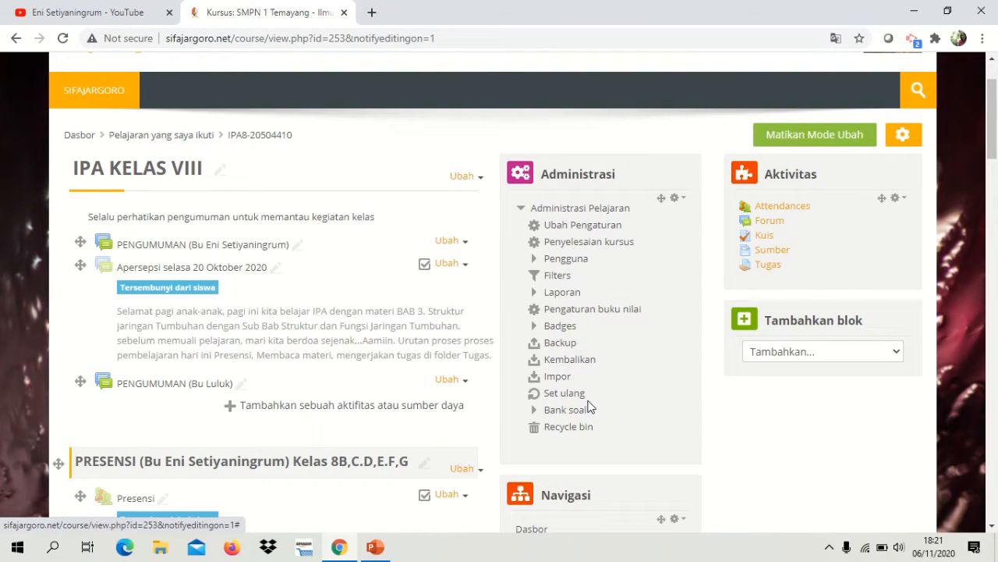
left_click(567, 414)
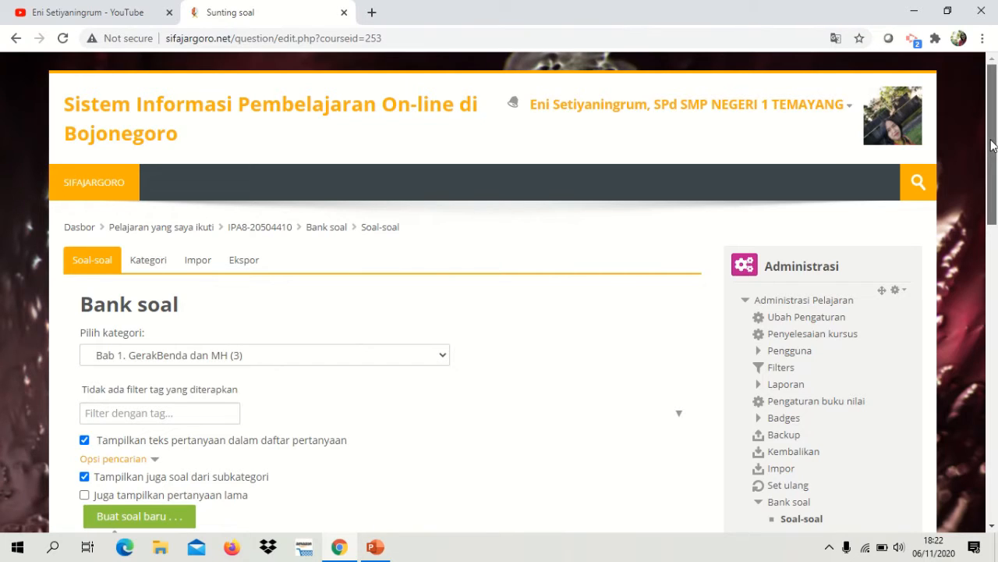
left_click_drag(992, 145, 996, 243)
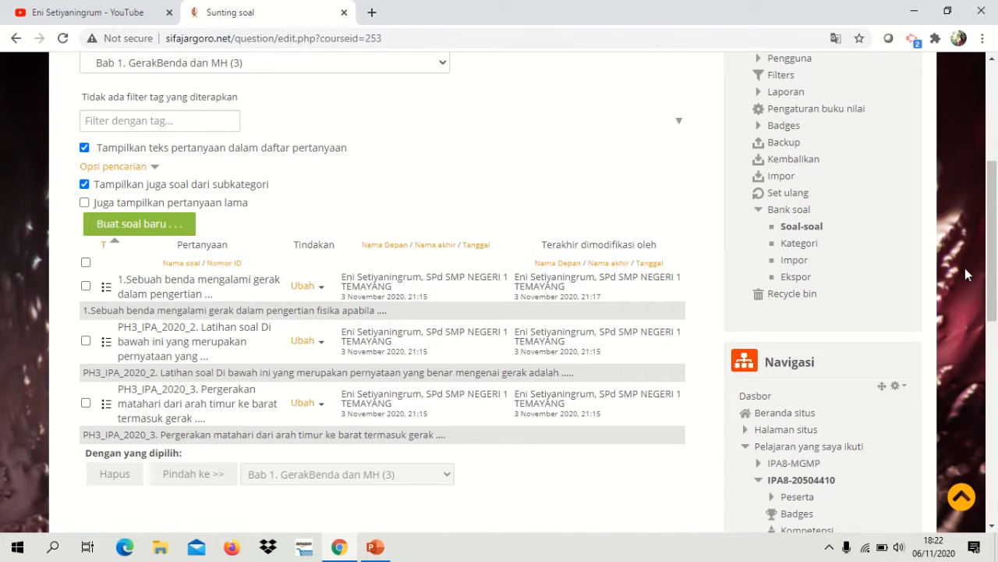
left_click_drag(997, 269, 996, 256)
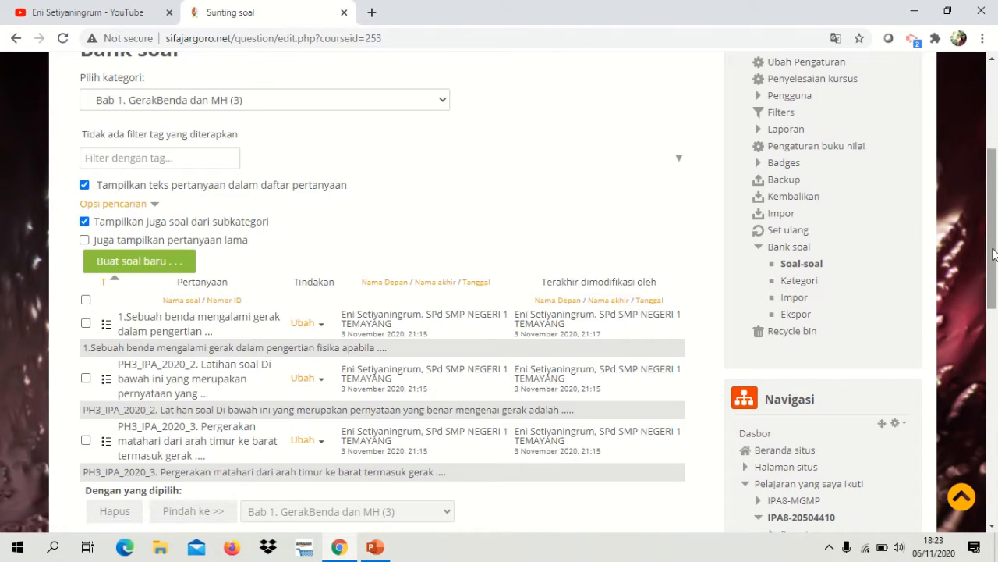
scroll(997, 231, "up", 2)
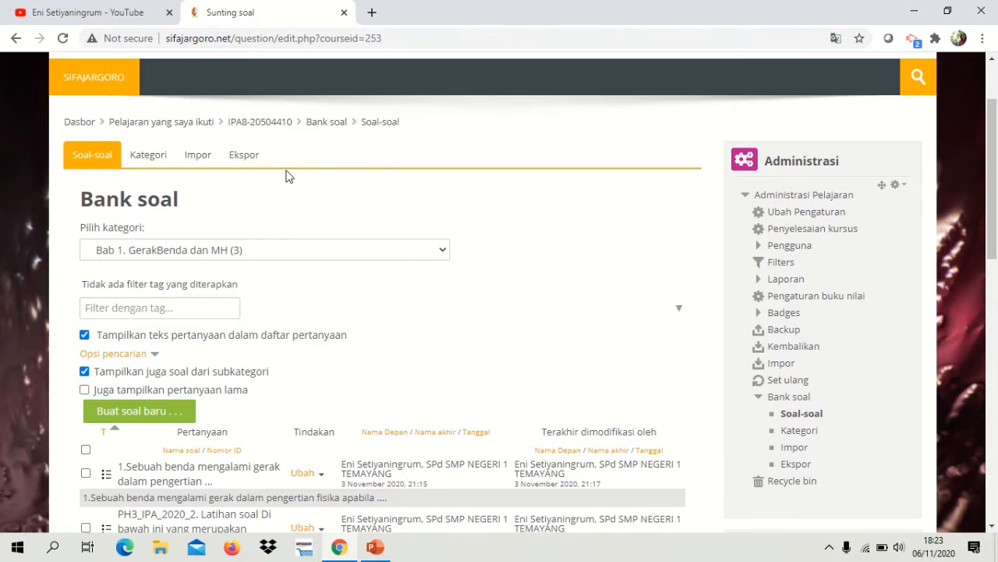
Step: Open the question bank's category editor and examine the existing category hierarchy
left_click(155, 157)
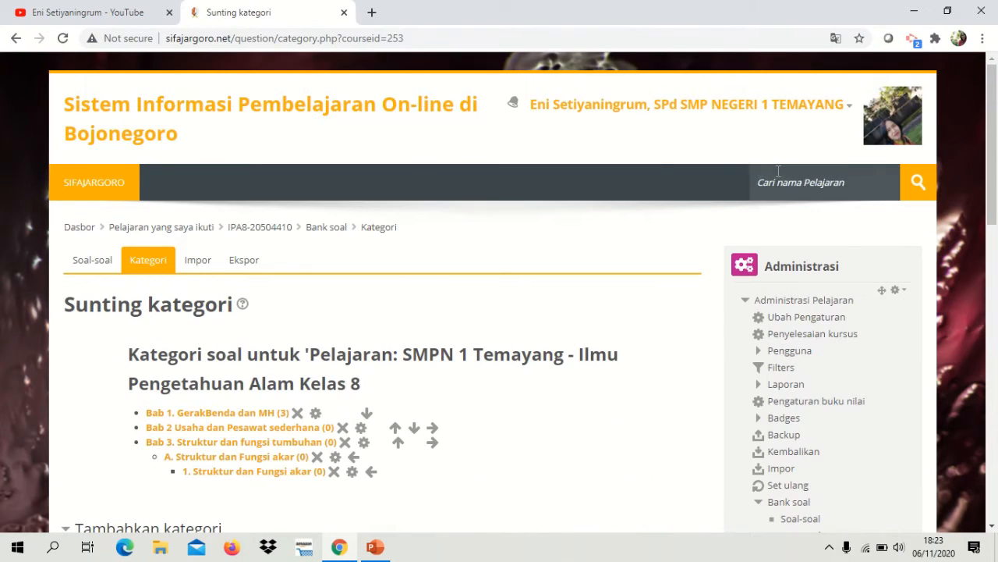
left_click_drag(997, 150, 997, 205)
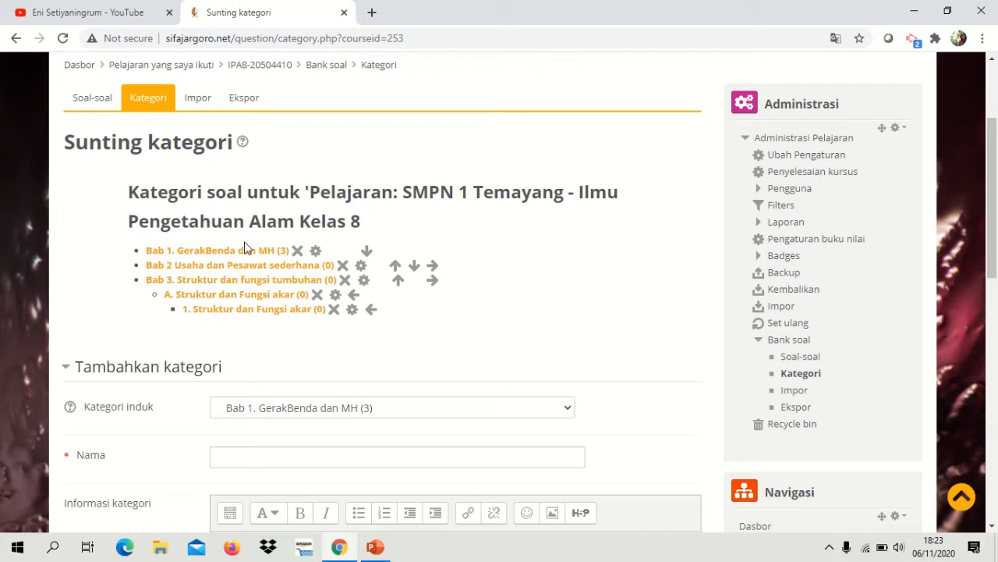
mouse_move(237, 256)
left_mouse_down()
mouse_move(276, 237)
mouse_move(247, 248)
left_mouse_up()
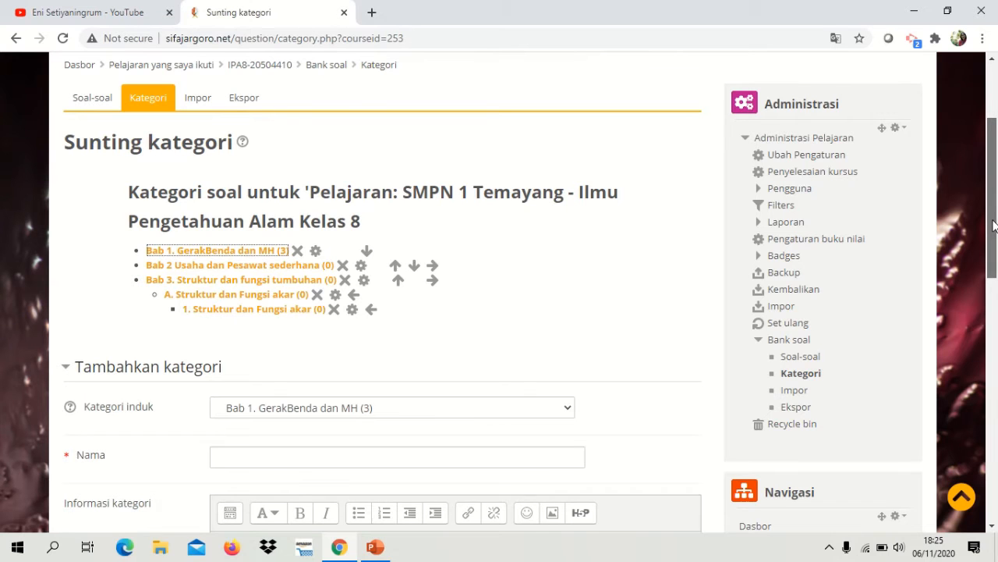
left_click_drag(993, 226, 993, 194)
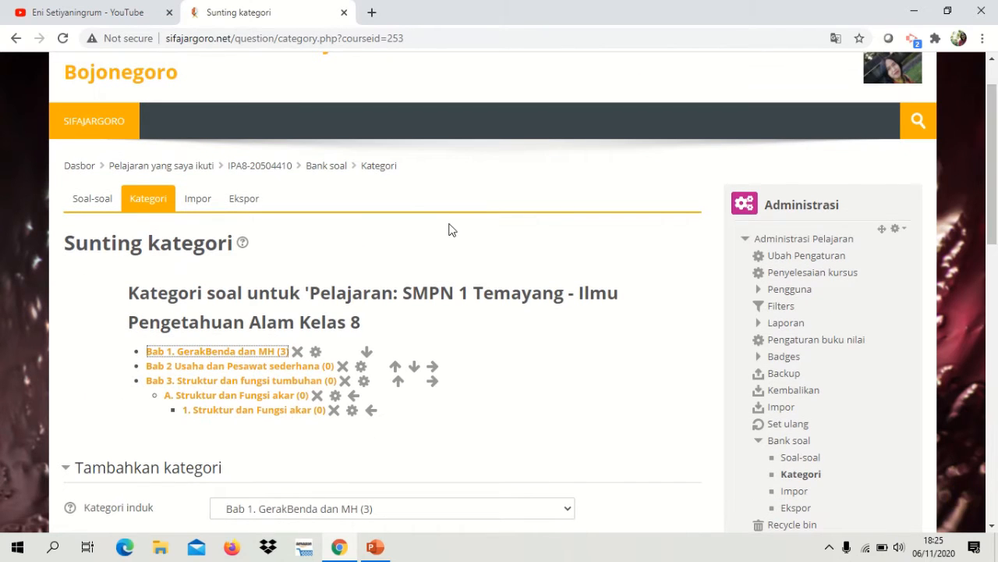
Step: Return to the IPA8-20504410 course page and reopen the category editor of its question bank
left_click(287, 170)
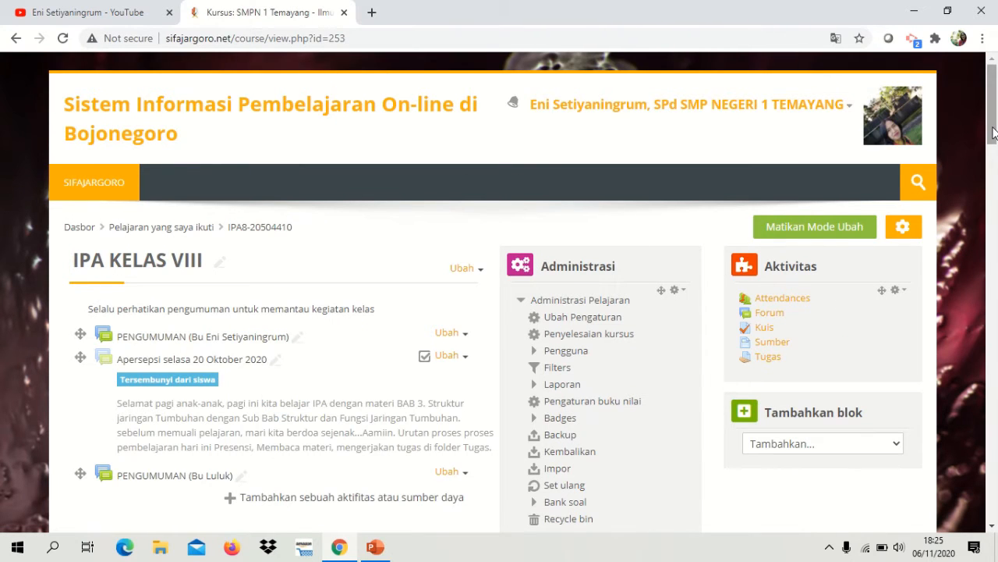
mouse_move(994, 135)
left_mouse_down()
mouse_move(994, 286)
mouse_move(997, 141)
left_mouse_up()
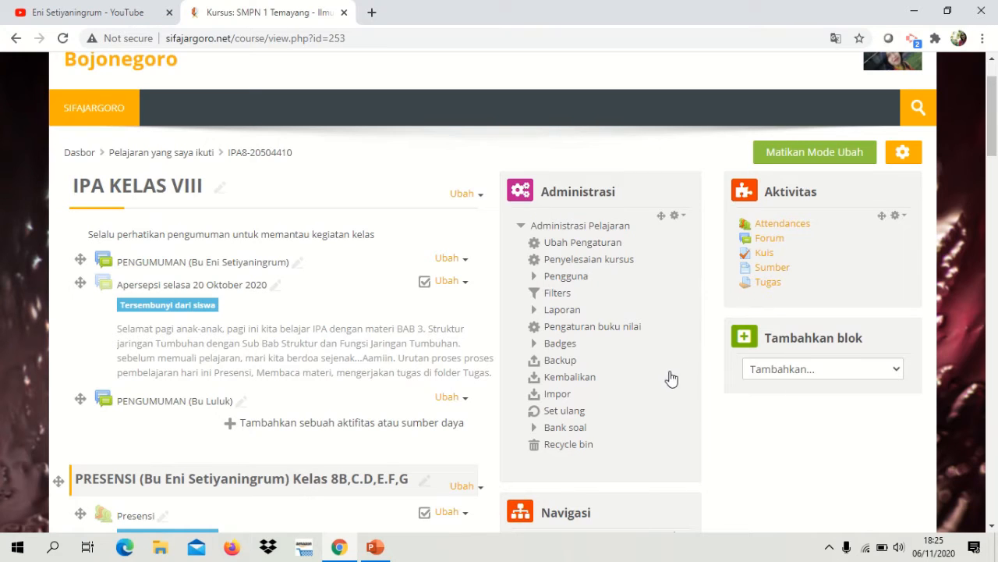
left_click(566, 428)
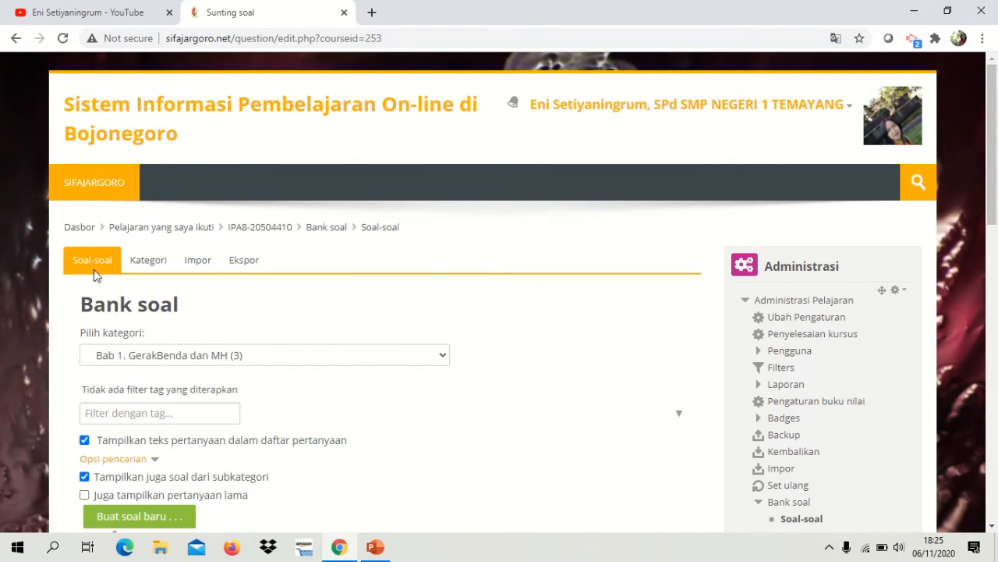
left_click(149, 264)
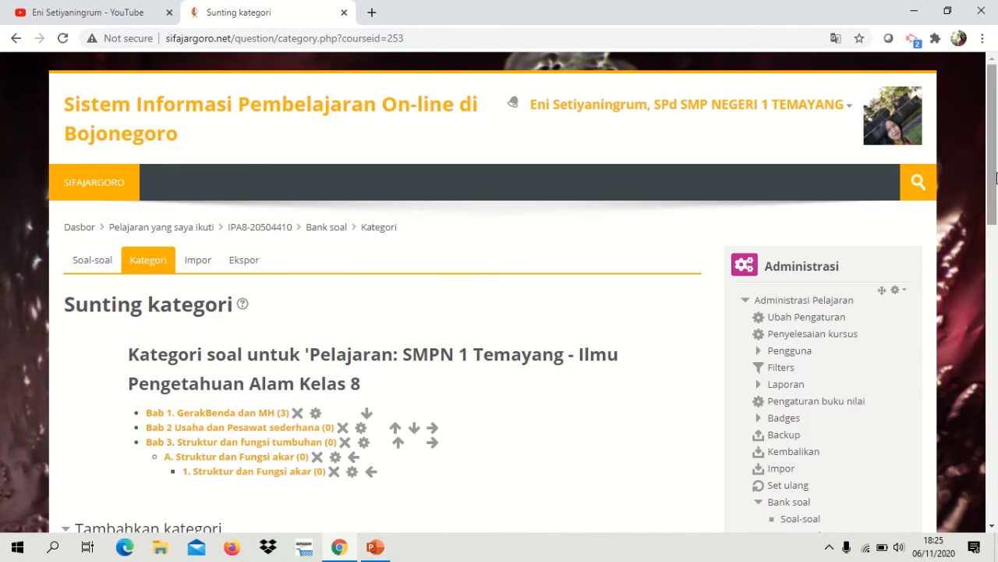
Step: Name the new question category "Bab 4. Sistem Pencernaan Manusia" in the add-category form
left_click_drag(993, 173, 996, 233)
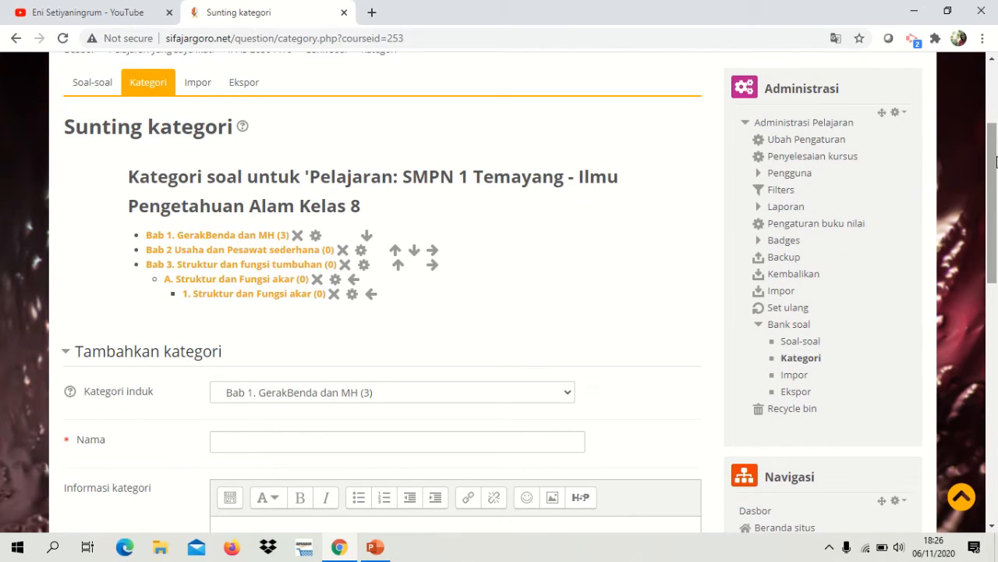
left_click_drag(996, 161, 996, 293)
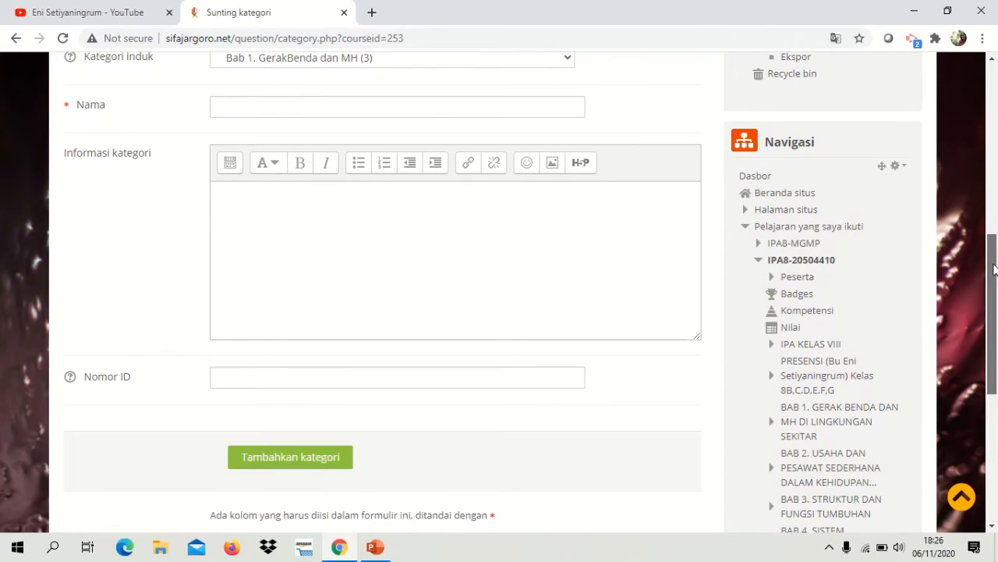
left_click_drag(995, 269, 994, 197)
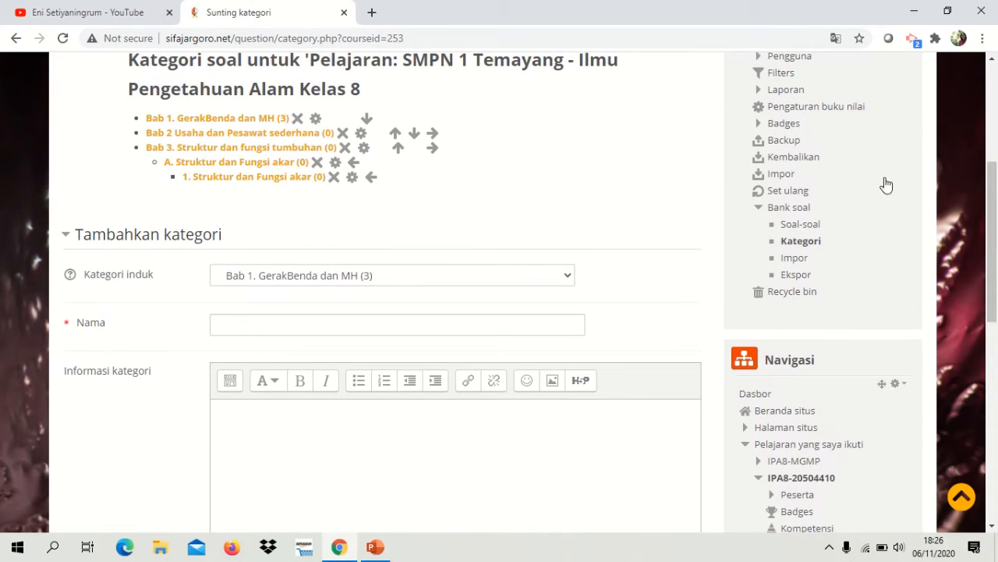
left_click(356, 328)
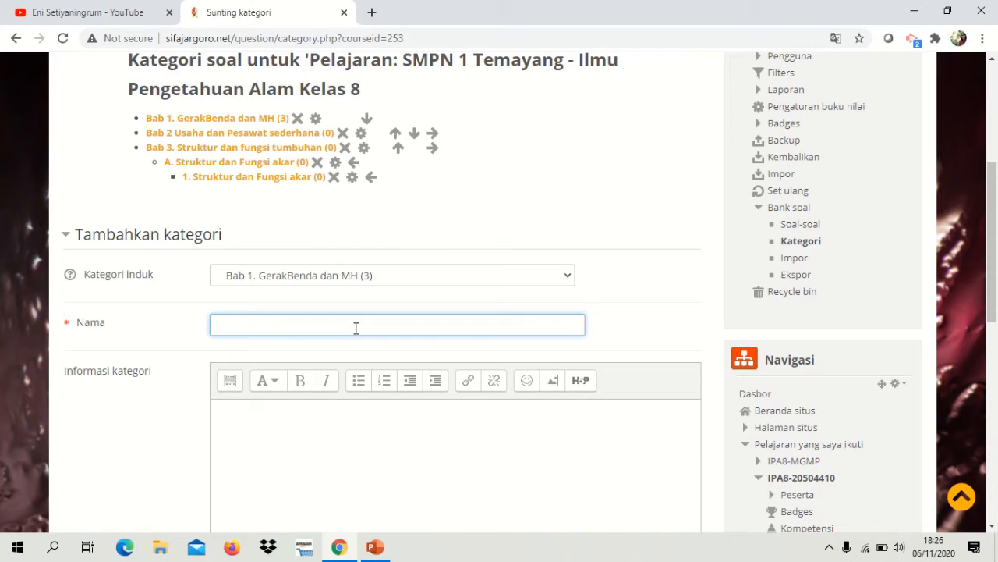
type("Bab 4. Sistem ")
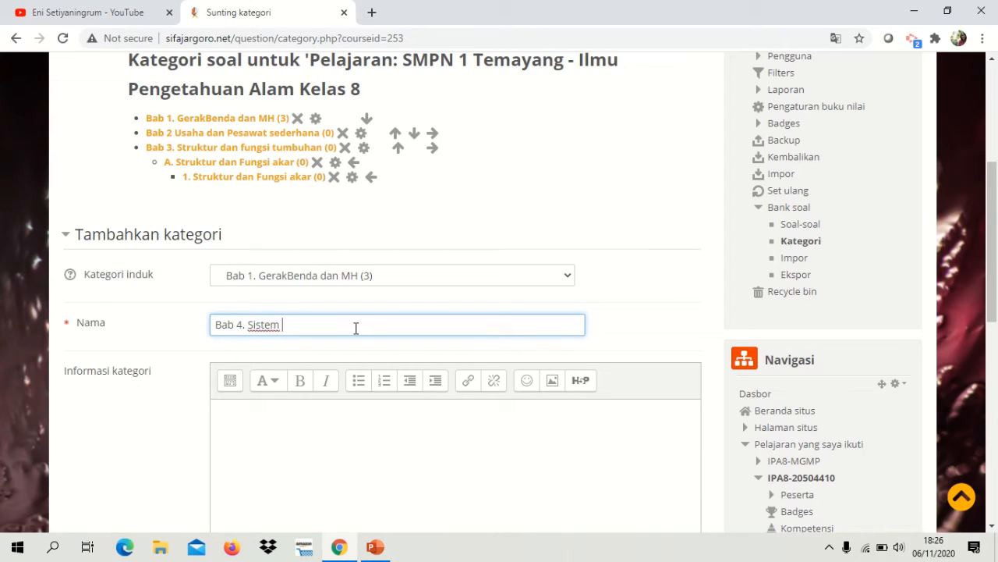
type("Pencernaan MAnusia")
left_click(356, 329)
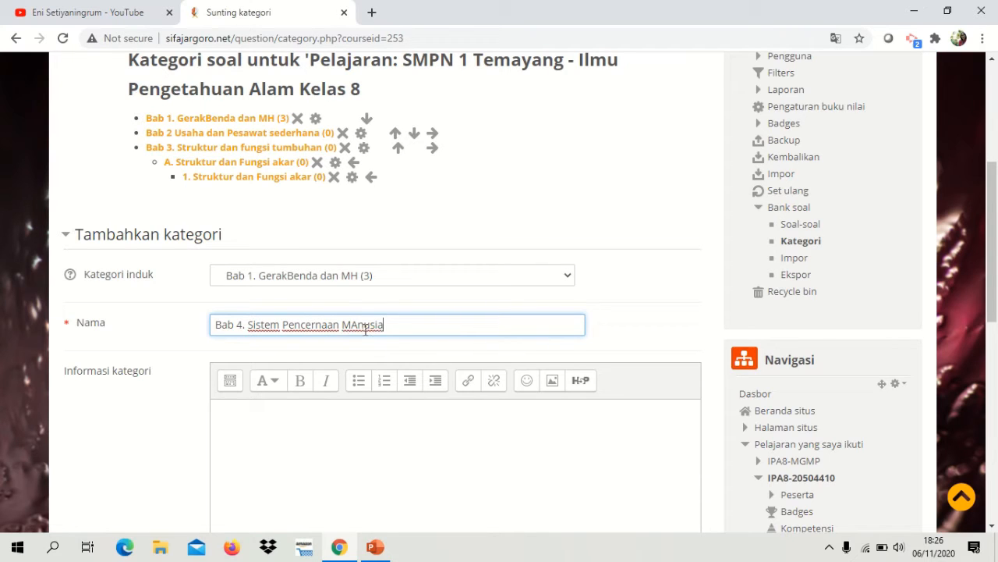
key("BackSpace")
type("a")
left_click(353, 325)
key("BackSpace")
type("a")
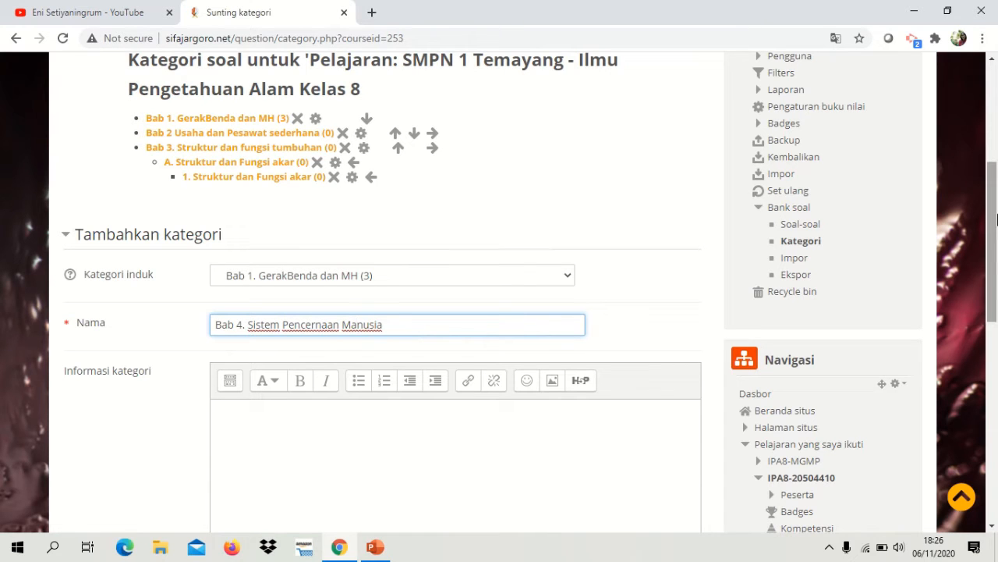
Step: Expand the additional formatting tools of the category information editor and collapse them again
left_click_drag(994, 231, 994, 264)
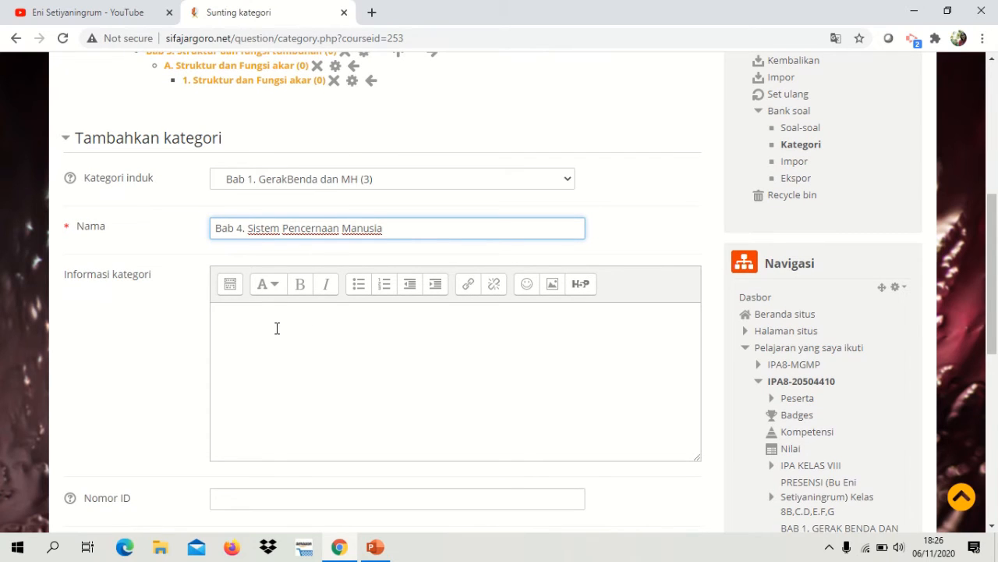
left_click(231, 291)
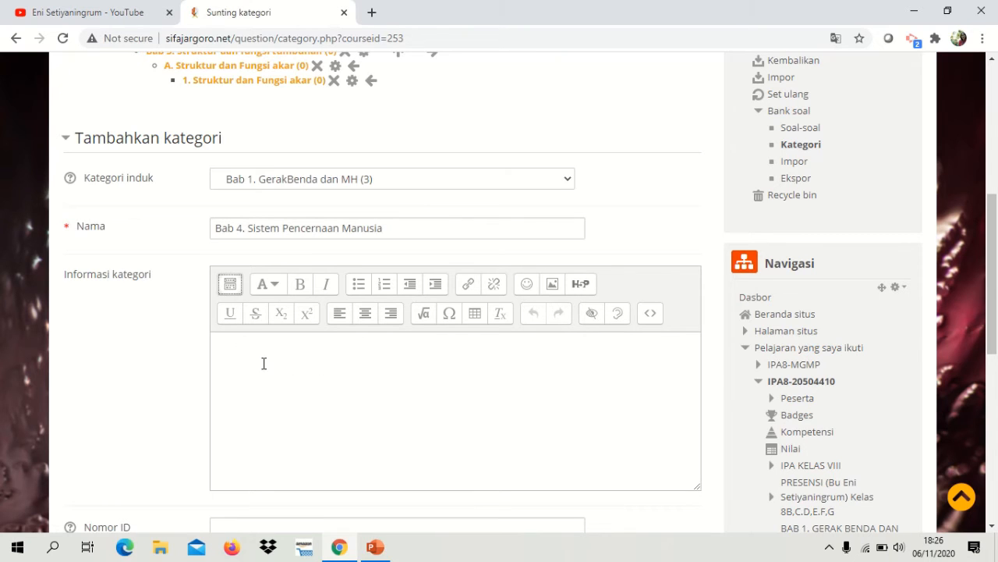
left_click(229, 289)
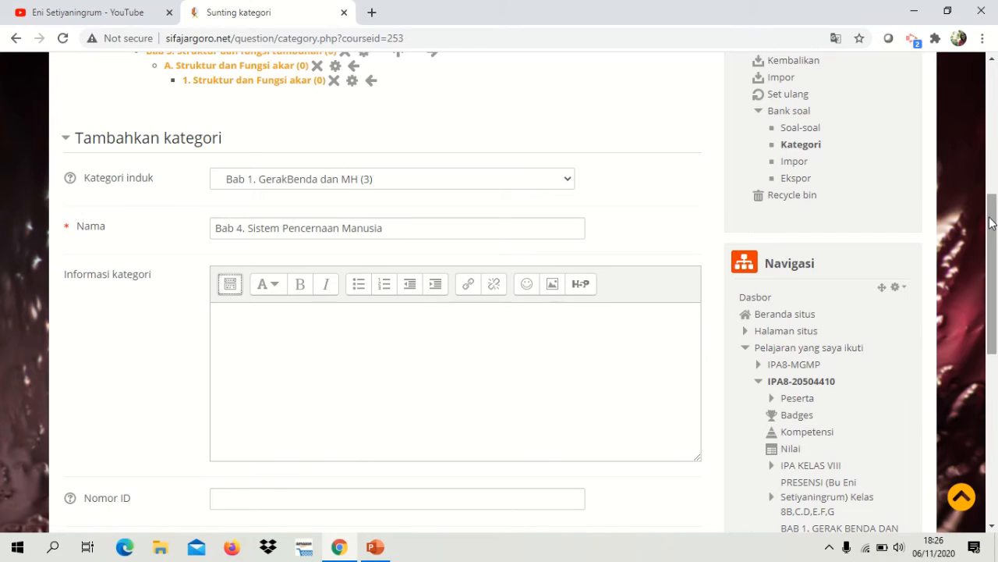
mouse_move(991, 223)
left_mouse_down()
mouse_move(994, 273)
mouse_move(997, 224)
left_mouse_up()
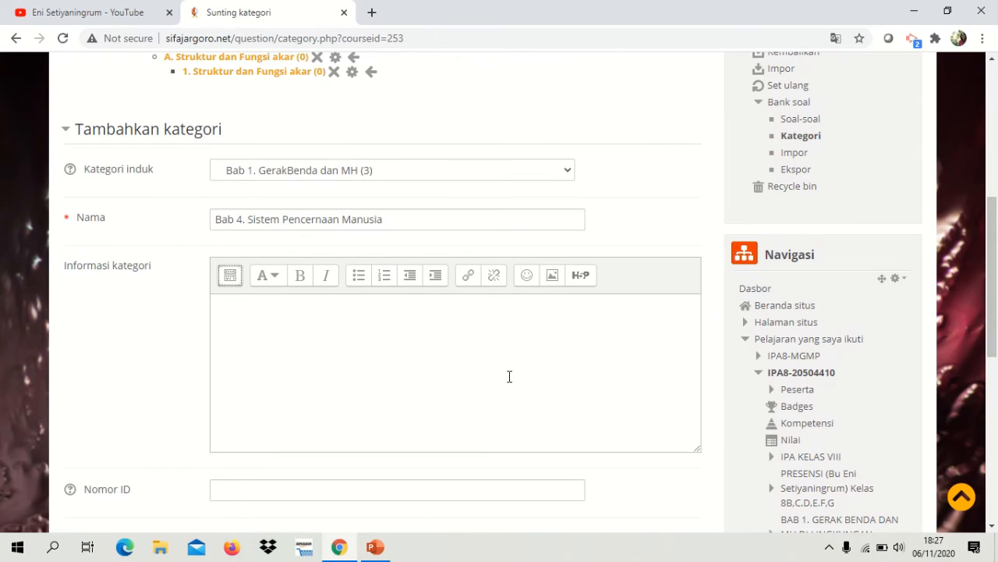
Step: Set the parent category to "Paling atas untuk SMPN 1 Temayang - Ilmu Pengetahuan Alam Kelas 8" and add the Bab 4 category
left_click(567, 173)
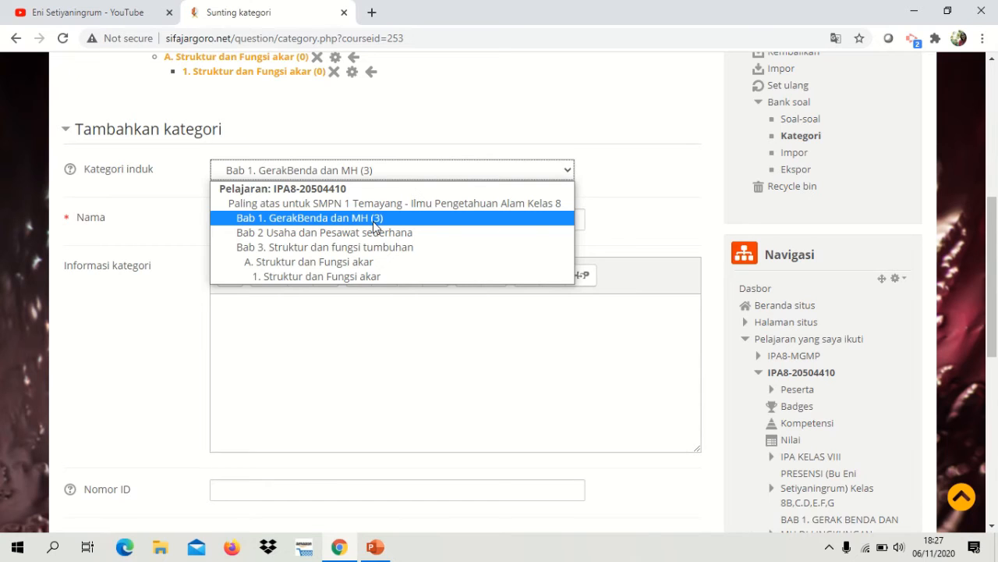
left_click(481, 205)
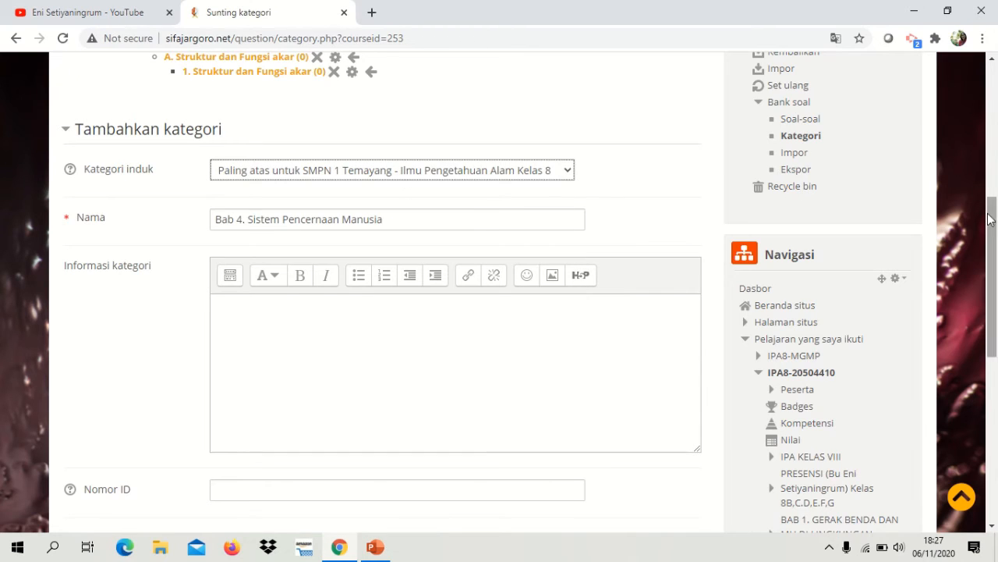
left_click_drag(993, 222, 996, 301)
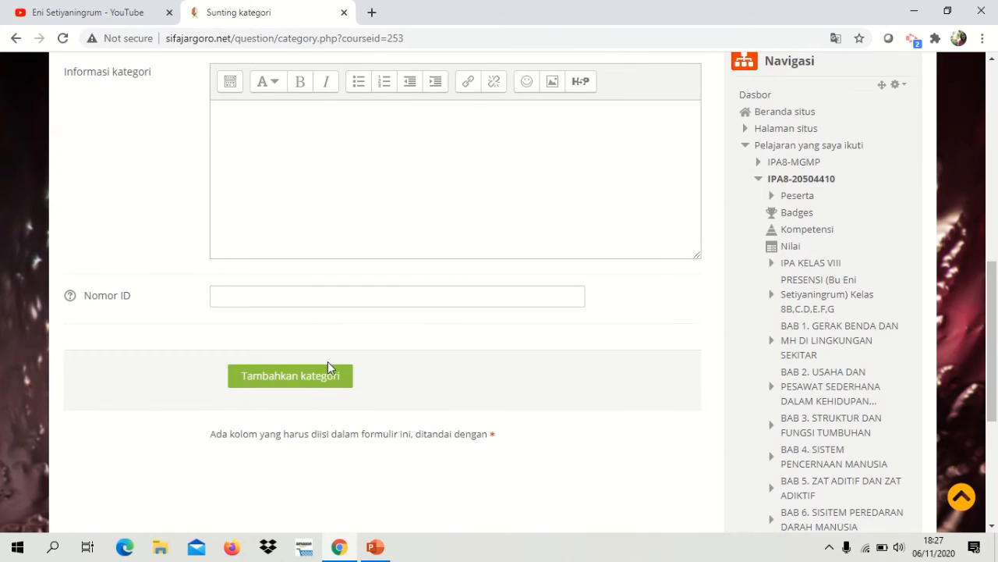
left_click(306, 376)
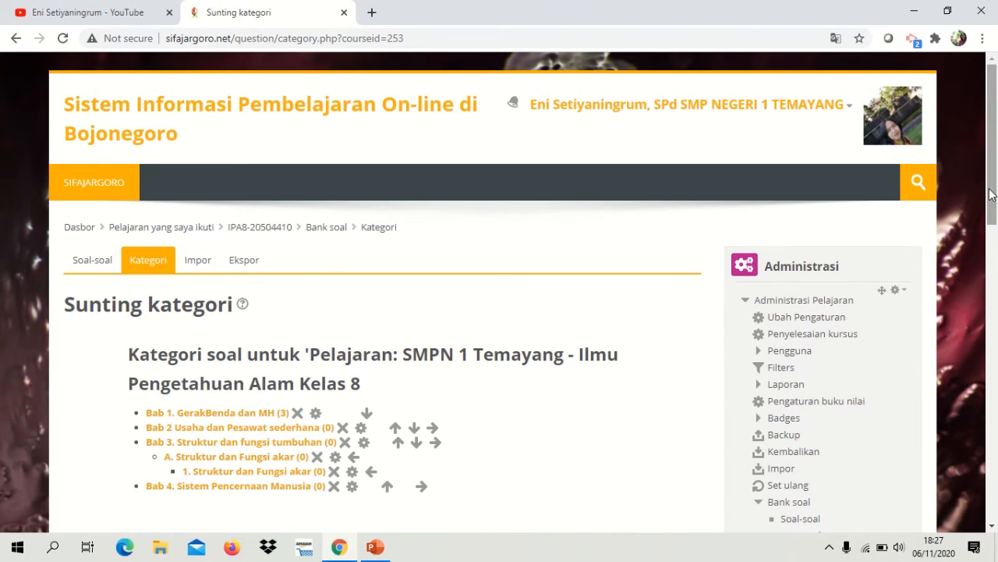
Step: Name another new question category "Bab 5. Zat Aditif dan Zat Adiktif"
left_click_drag(993, 195, 996, 275)
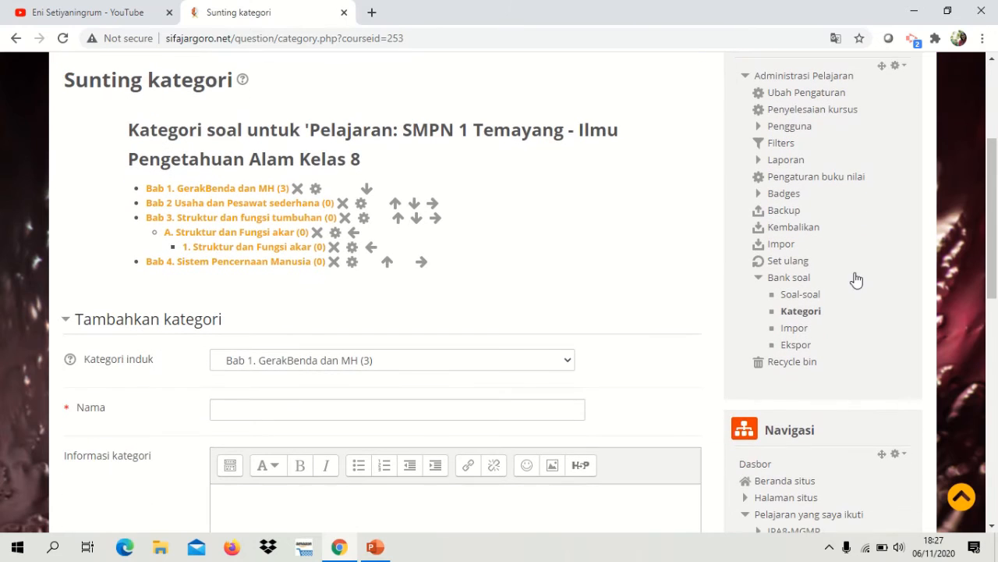
left_click(361, 411)
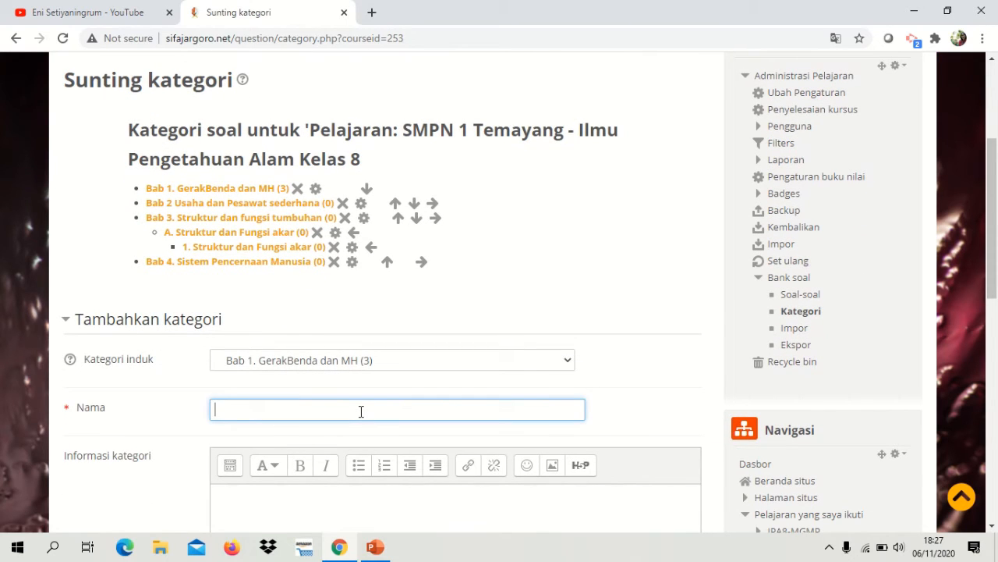
type("Bab")
type("5")
type("5")
type(". Zat Adi")
type("ti")
type("f ")
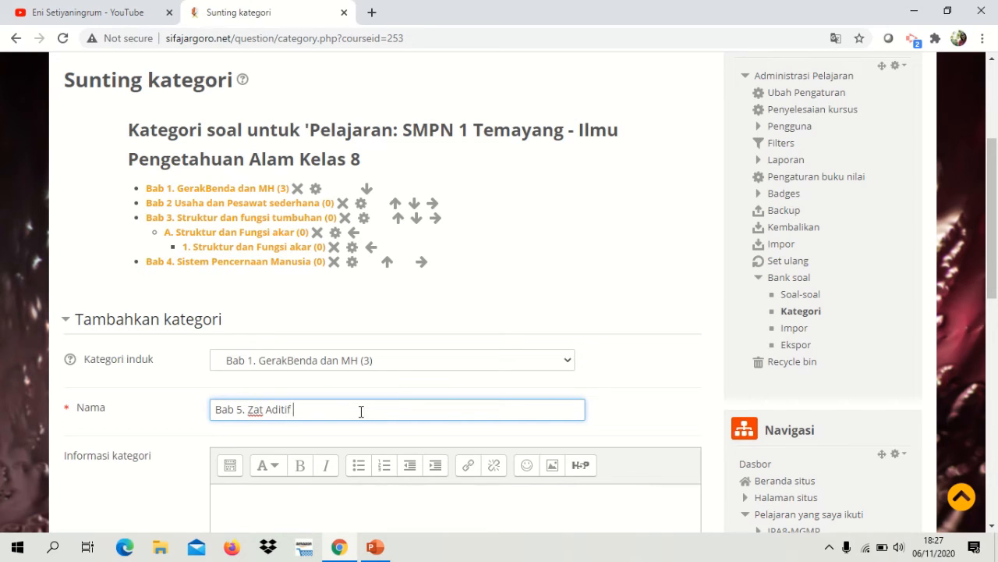
type("dan Zat Adiktif")
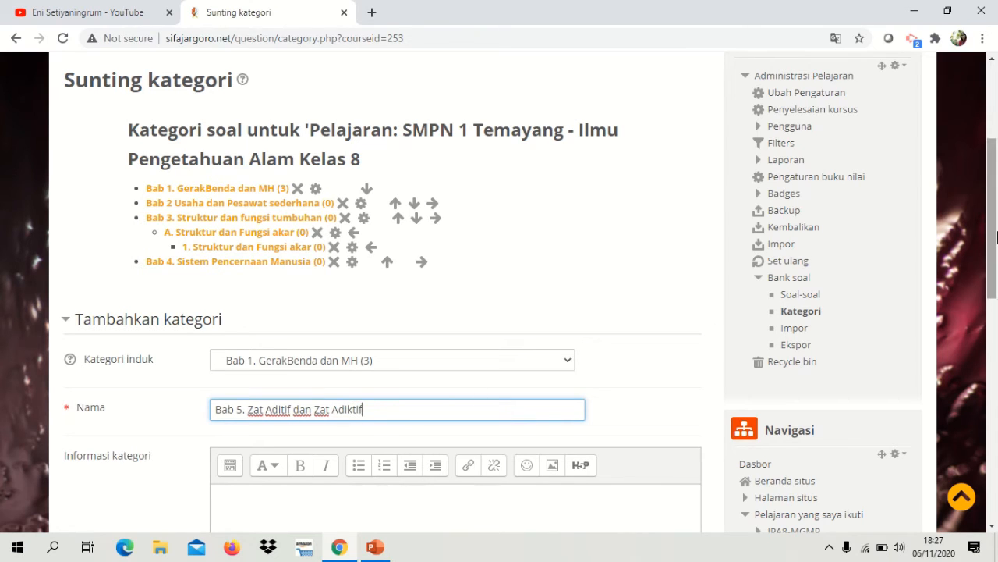
Step: Set the Bab 5 category's parent to "Paling atas untuk SMPN 1 Temayang - Ilmu Pengetahuan Alam Kelas 8"
scroll(992, 242, "down", 2)
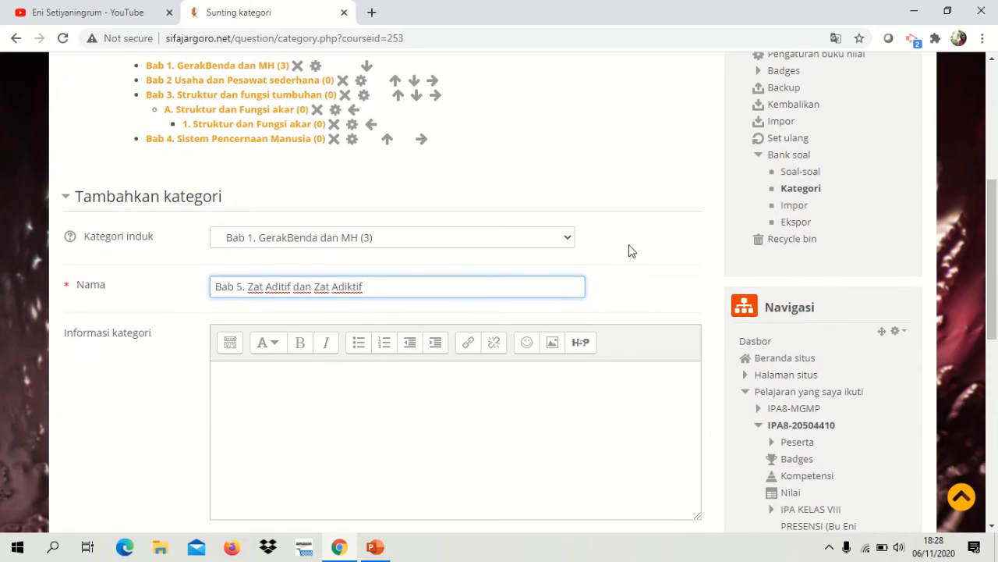
left_click(563, 243)
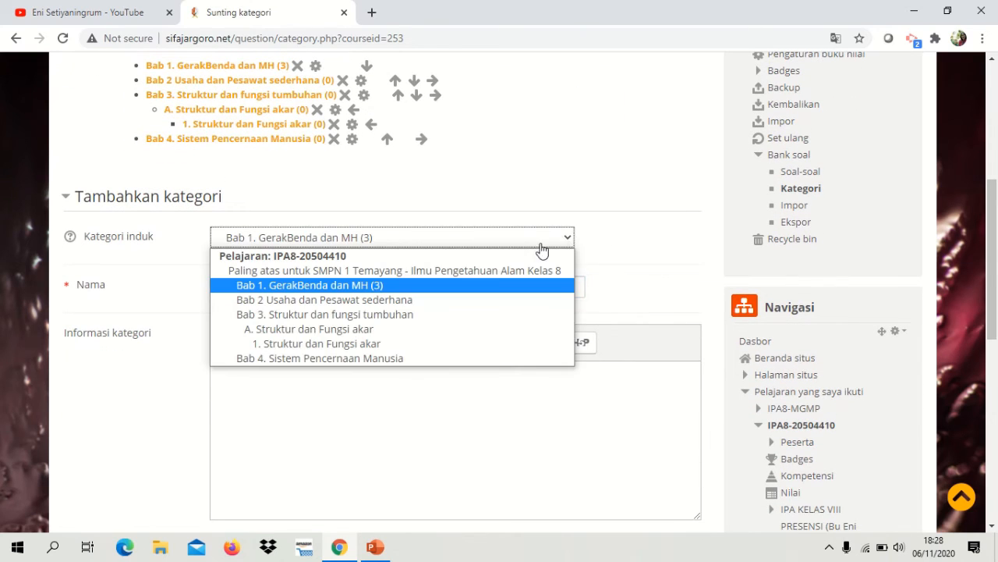
left_click(497, 270)
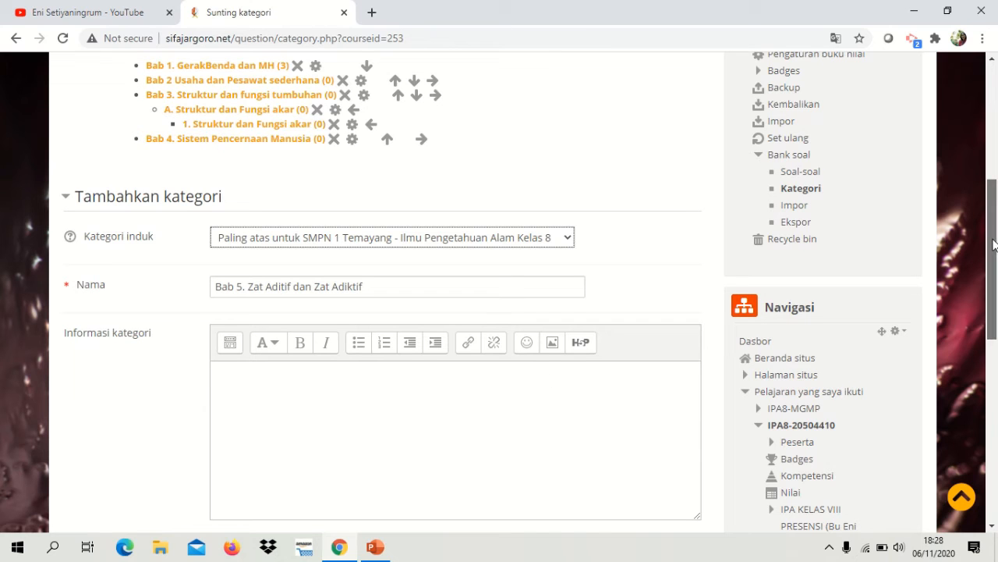
Step: Add the completed Bab 5 category to the question bank
left_click_drag(994, 245, 993, 315)
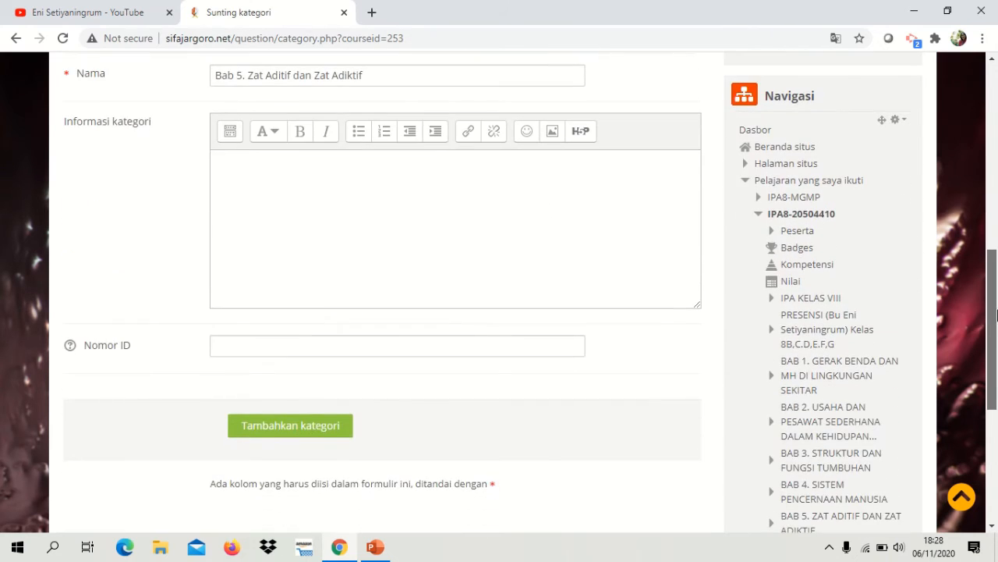
left_click(331, 426)
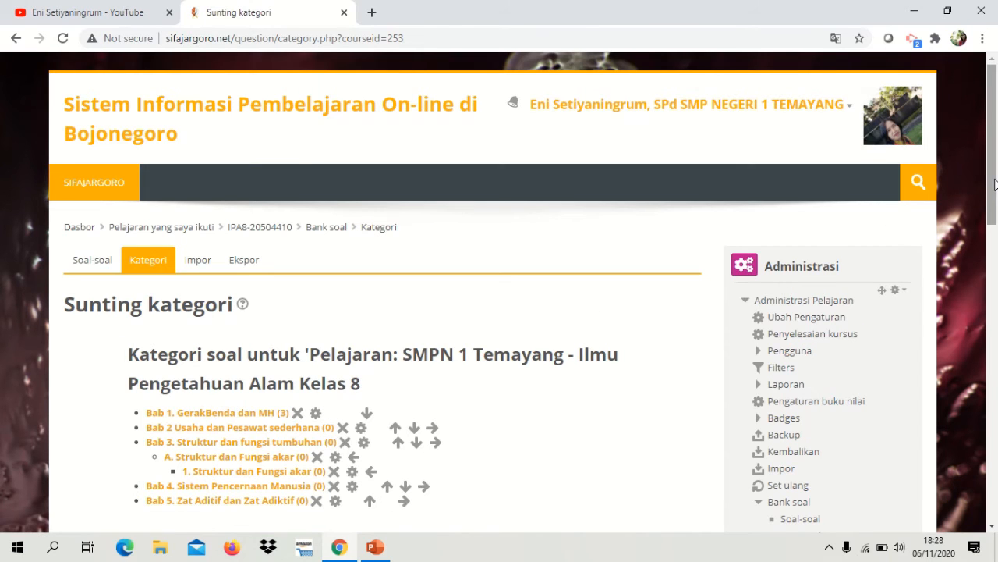
Step: Name another new question category "A. Zat Aditif"
left_click_drag(995, 183, 995, 241)
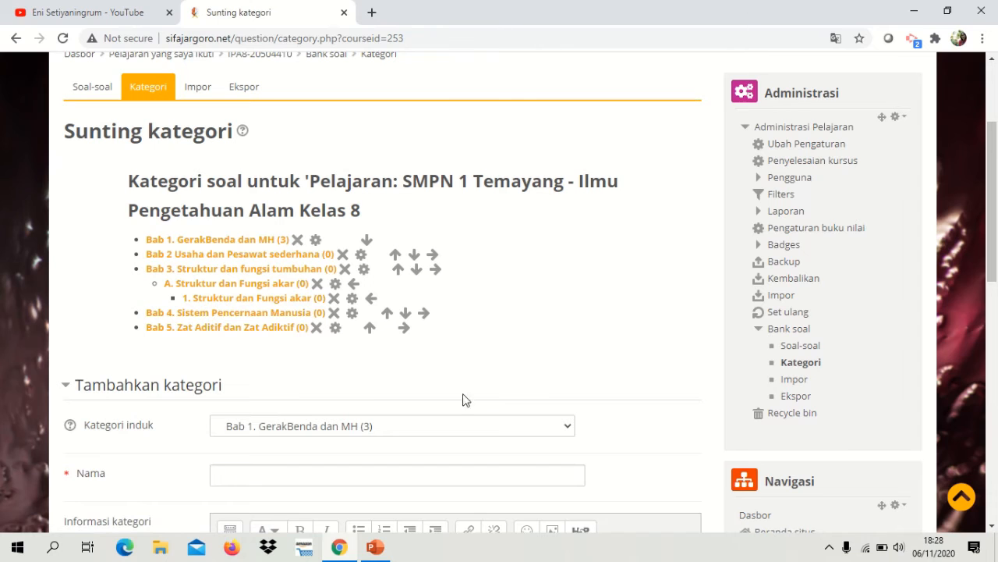
left_click(407, 475)
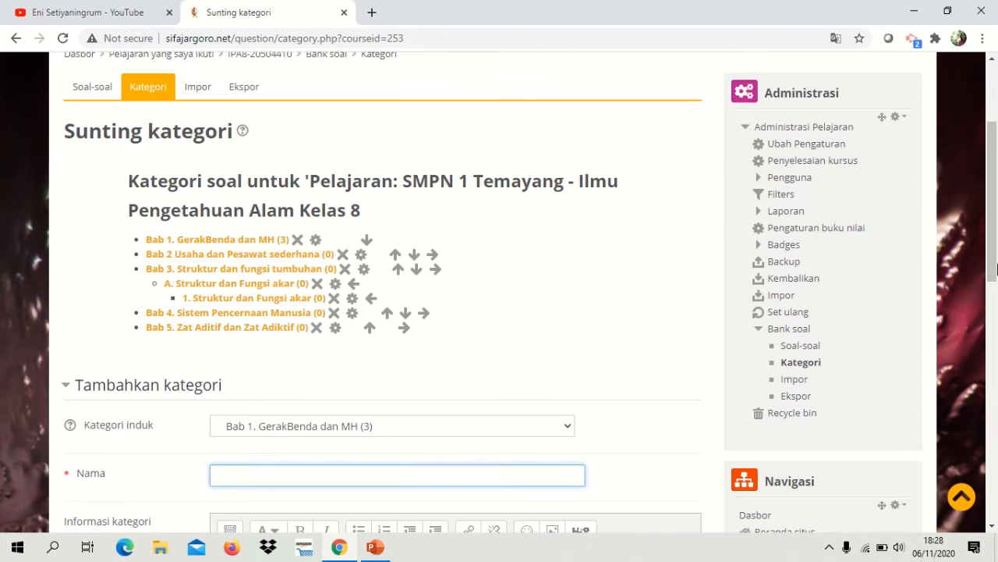
left_click_drag(995, 223, 996, 264)
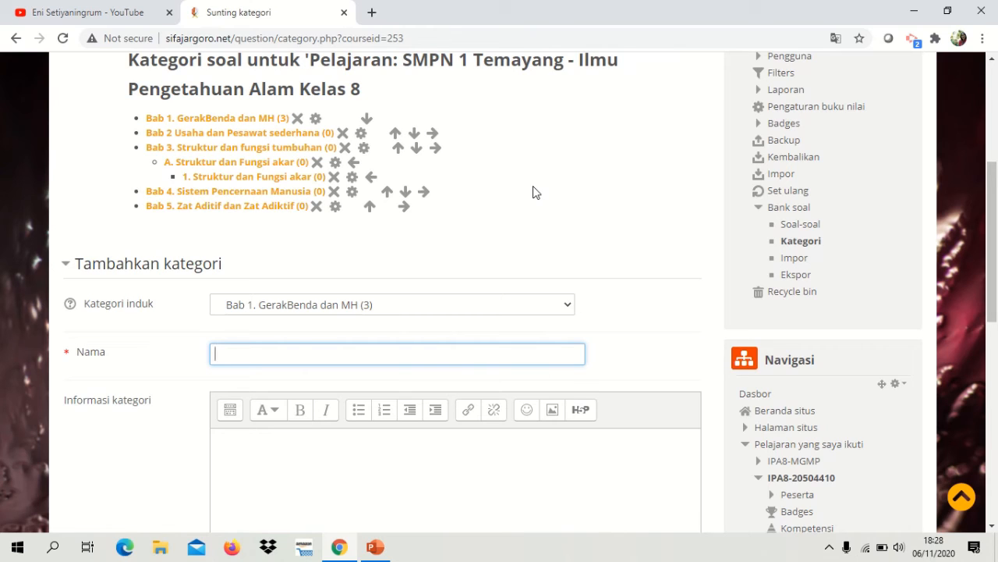
type("A. Zat Aditif")
Step: Set the parent category to "Bab 5. Zat Aditif dan Zat Adiktif" and add the A. Zat Aditif subcategory
left_click(438, 313)
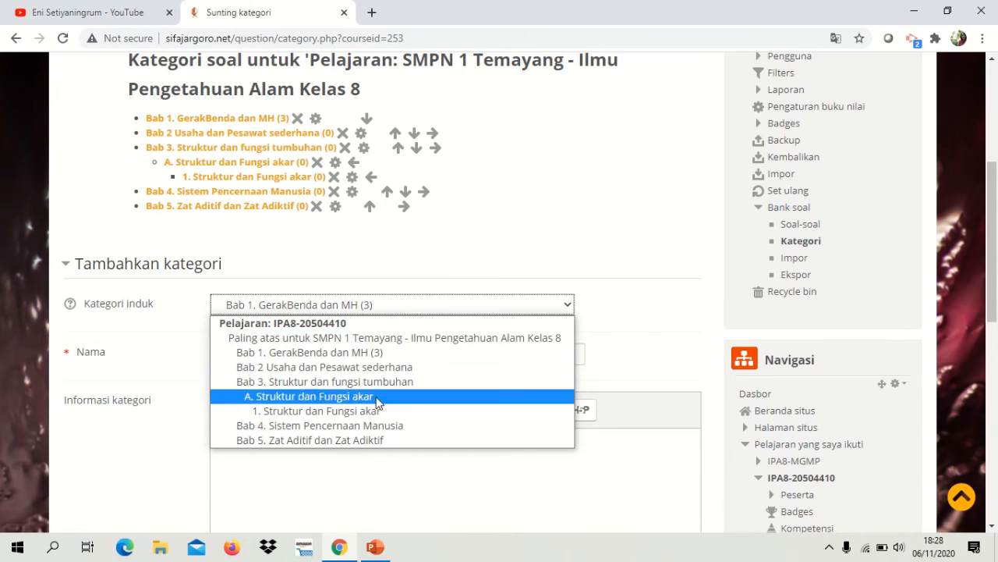
left_click(359, 440)
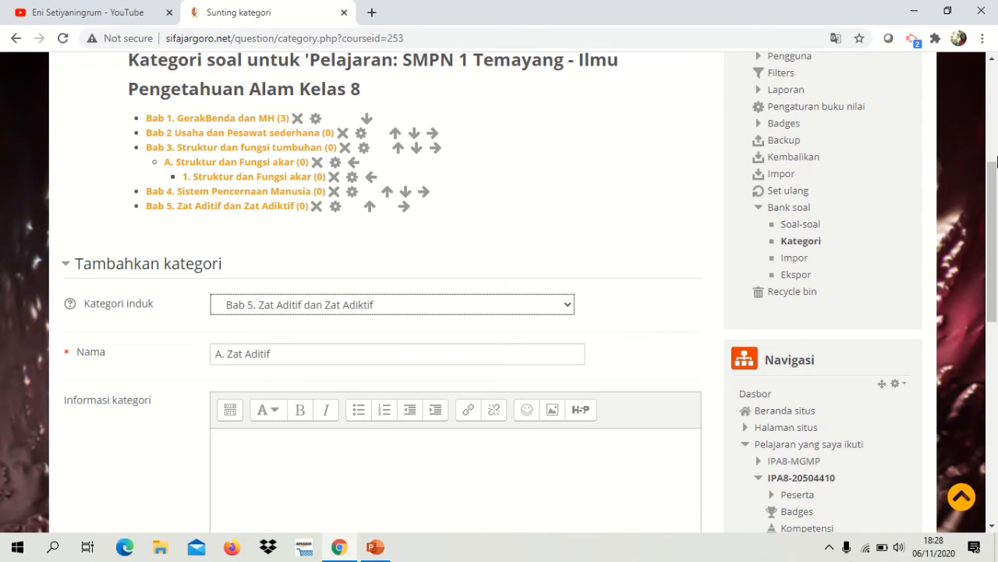
left_click_drag(996, 161, 995, 282)
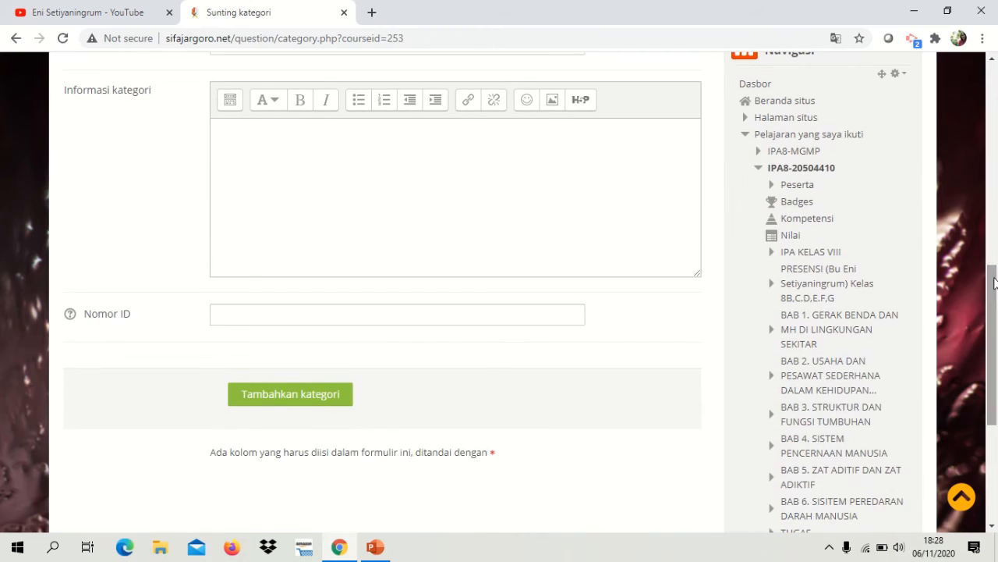
left_click(281, 397)
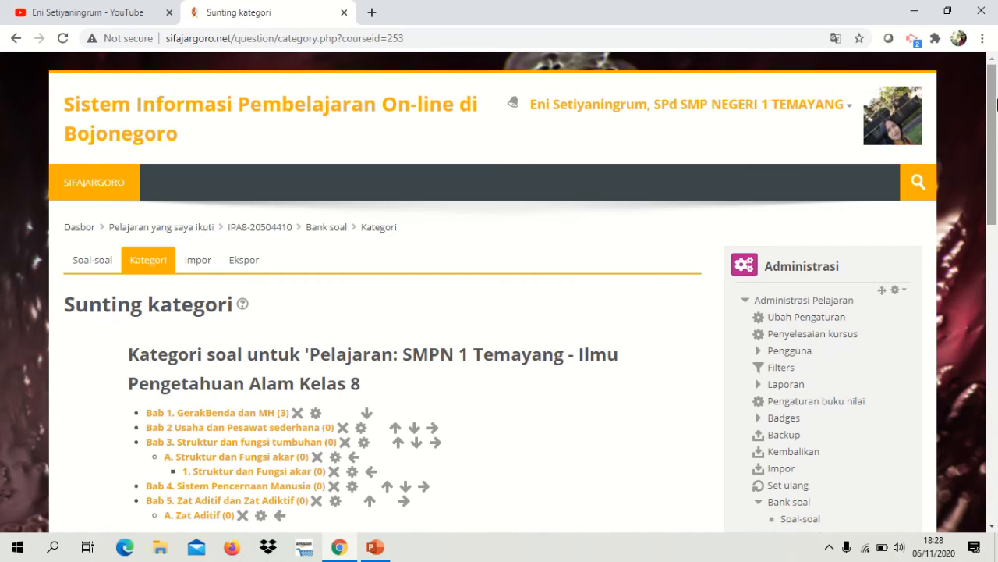
Step: Move the Bab 1 category one place down the category list, then move it back up above Bab 2
left_click_drag(996, 104, 996, 156)
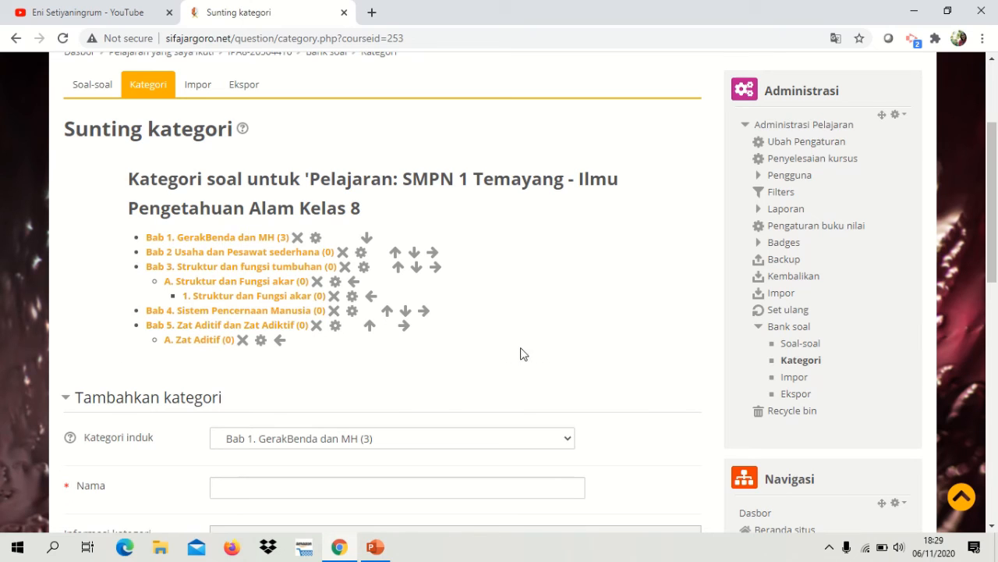
left_click(366, 237)
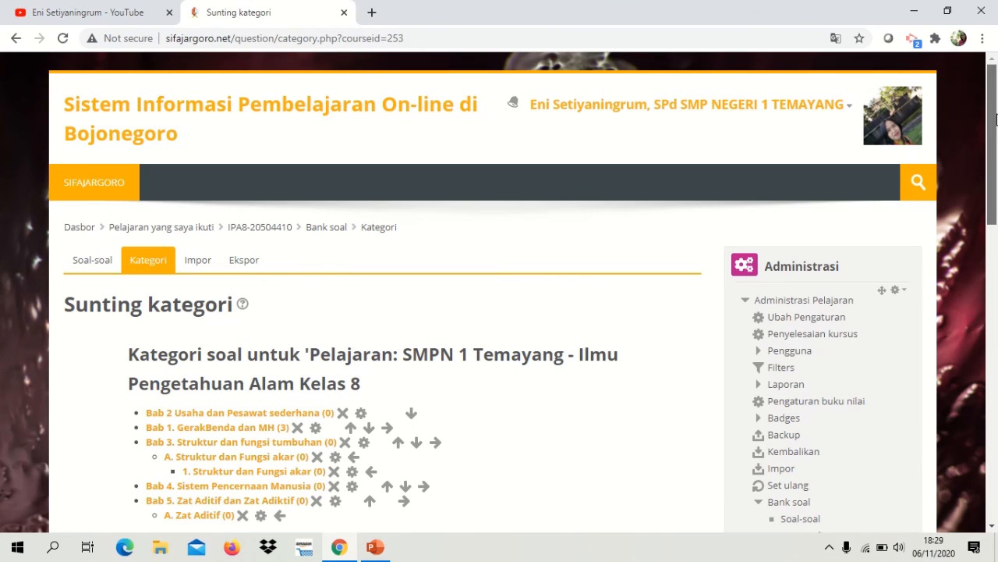
scroll(996, 119, "down", 2)
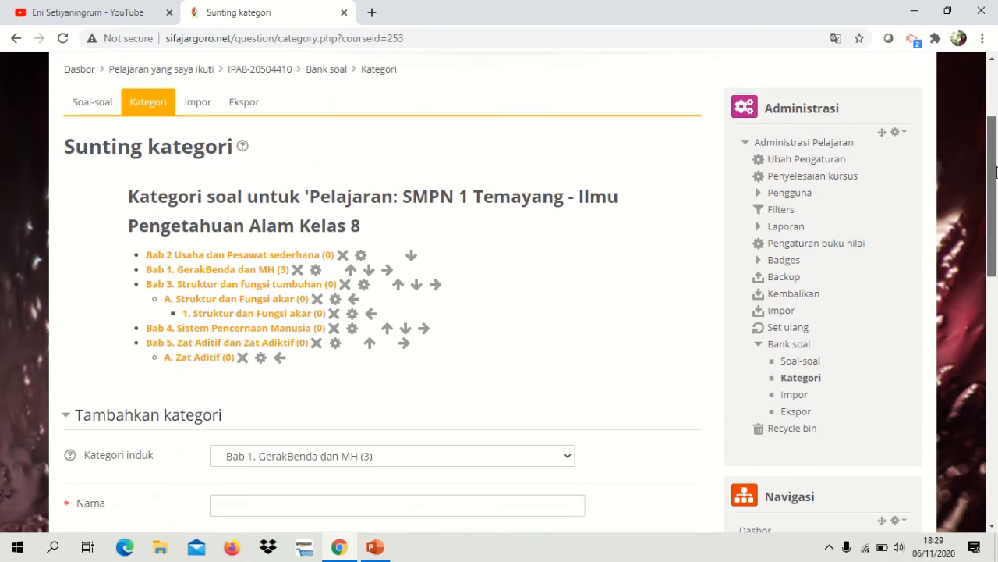
left_click(350, 270)
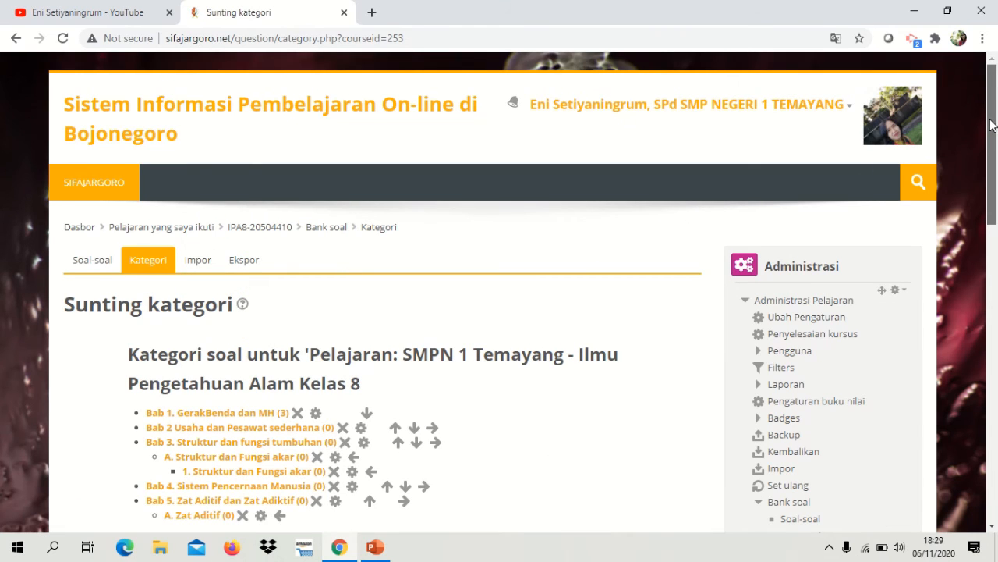
Step: Open the questions of the "Bab 1. GerakBenda dan MH" category, keep that category selected and review its question list
scroll(996, 180, "down", 2)
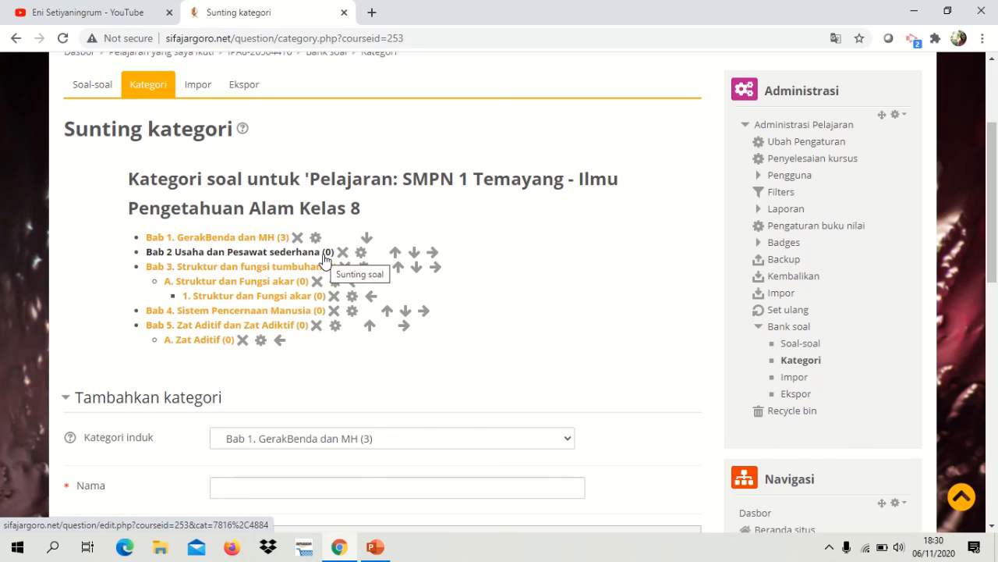
left_click(246, 239)
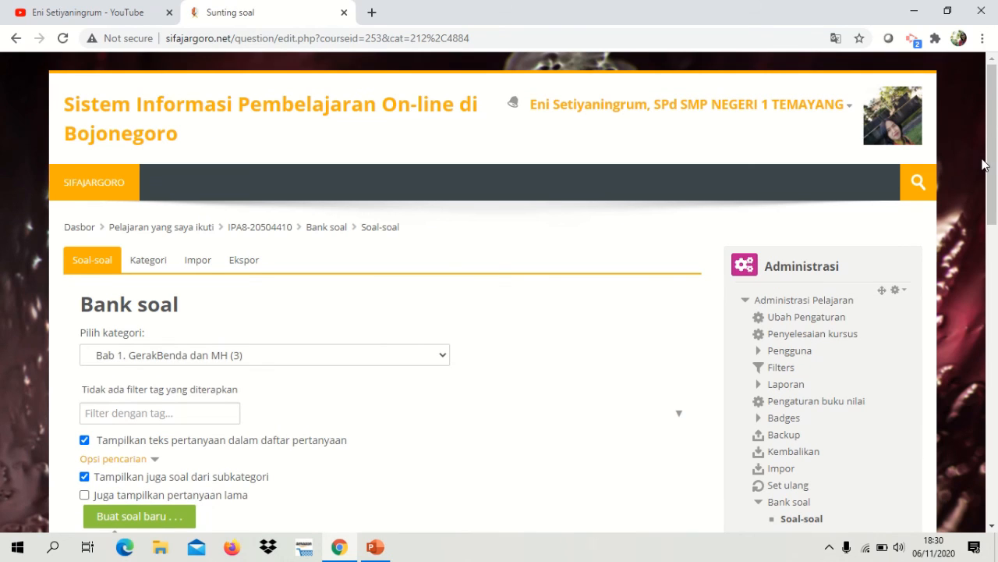
scroll(995, 180, "down", 2)
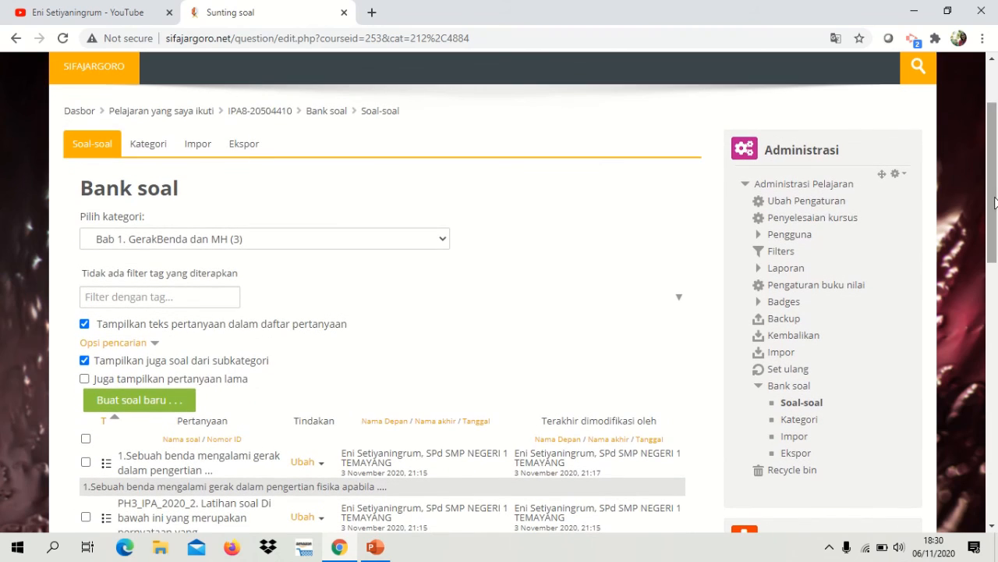
left_click(441, 245)
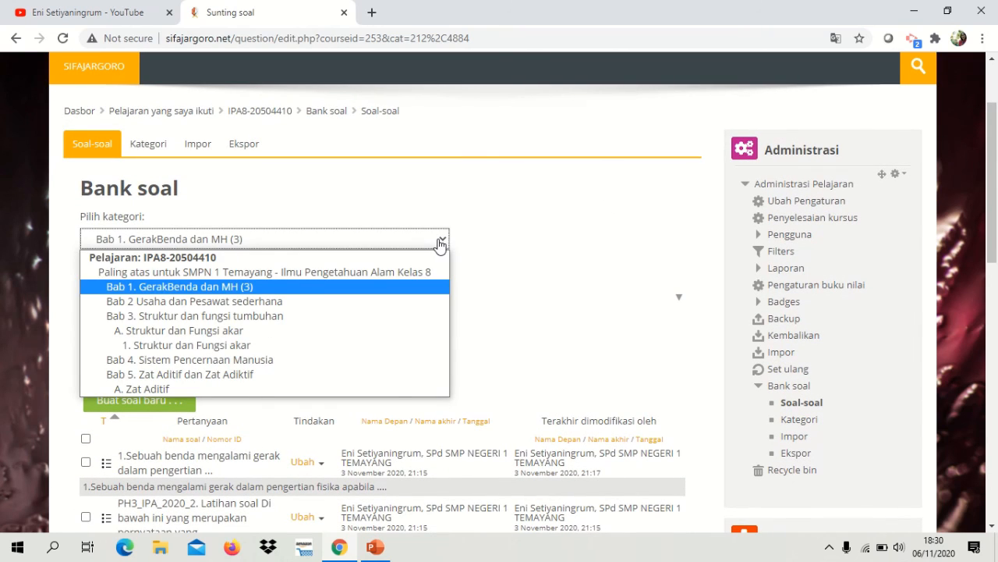
left_click(334, 287)
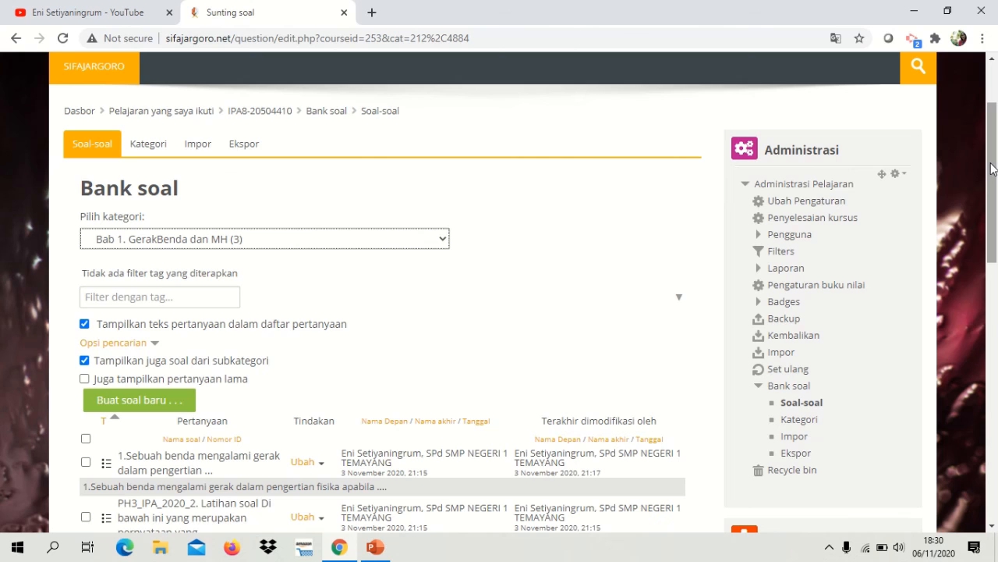
left_click_drag(994, 173, 997, 245)
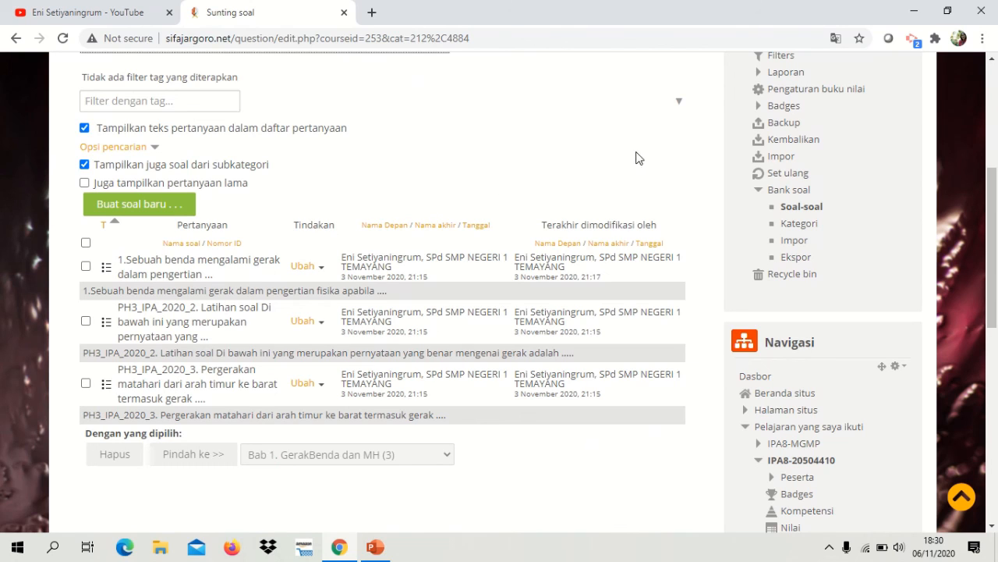
left_click_drag(993, 252, 996, 174)
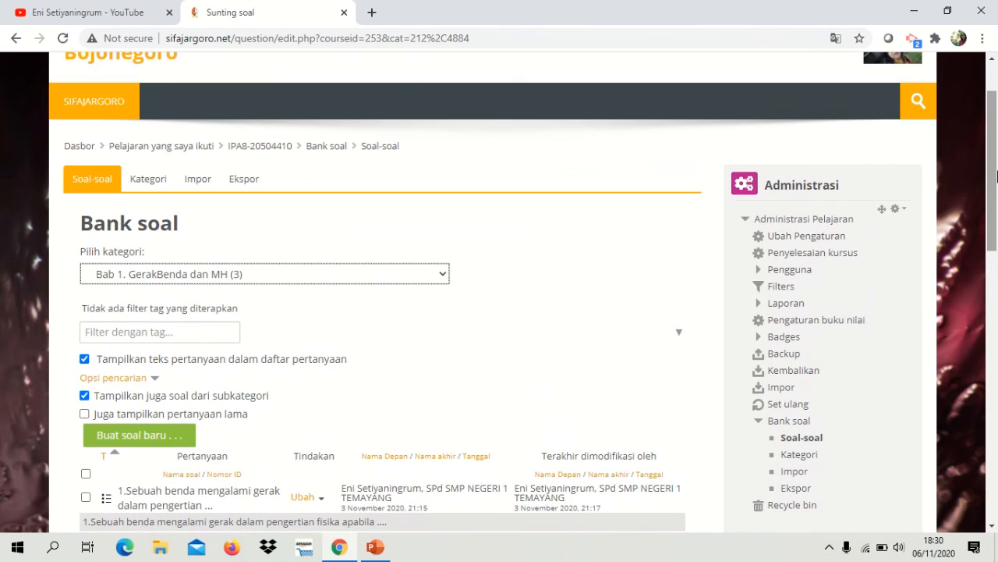
Step: Return to the question category editing page and show the category list
left_click(149, 181)
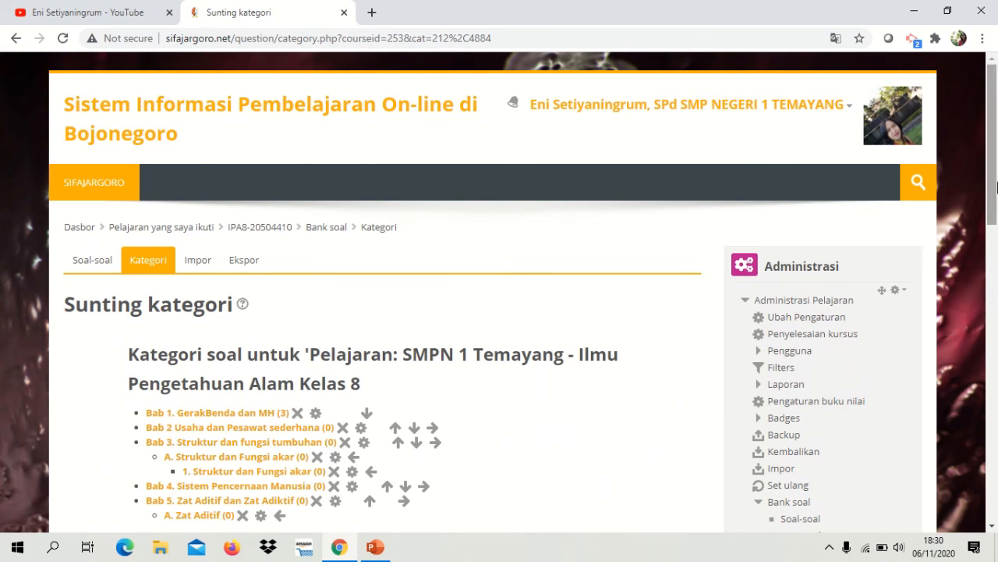
scroll(993, 188, "down", 2)
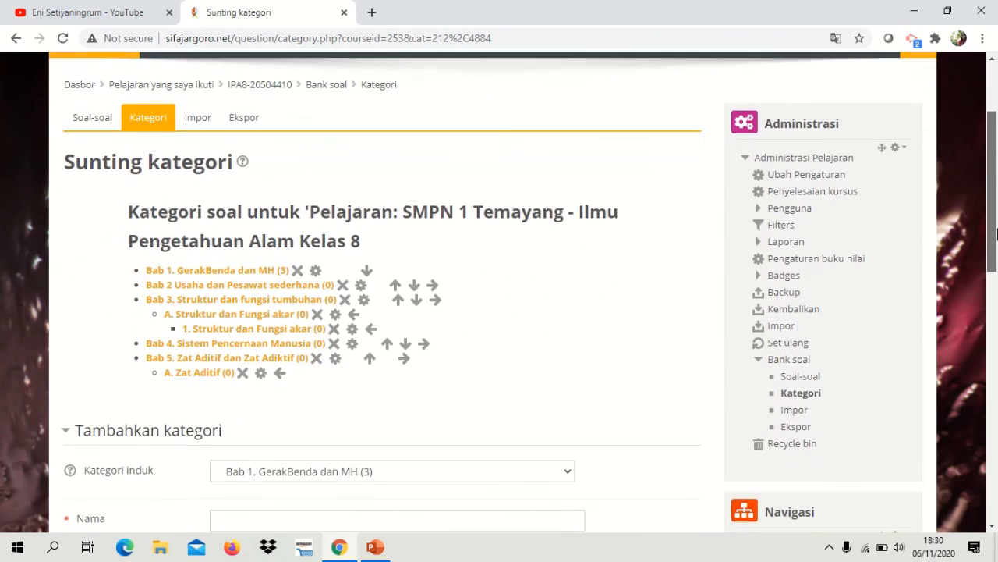